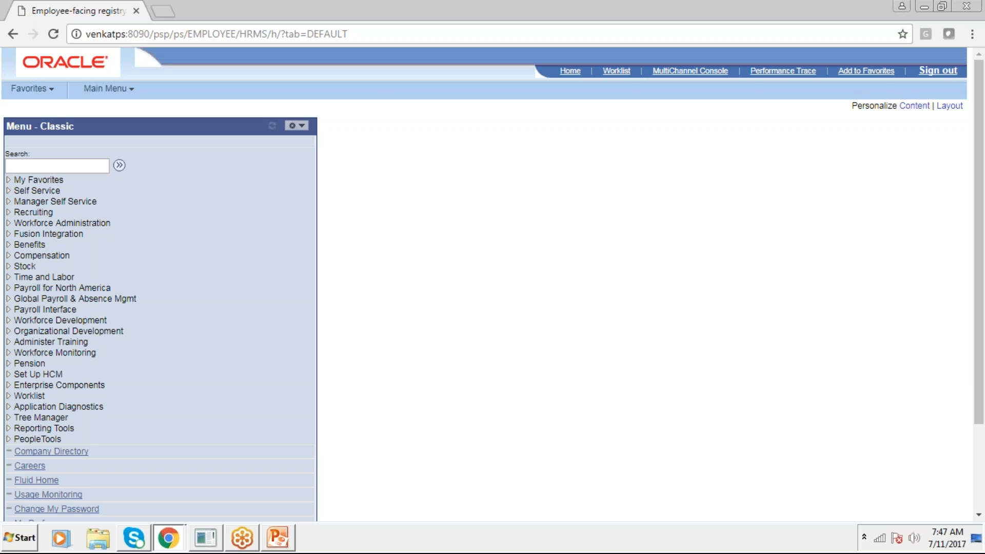
# Open the Location component under Set Up HCM, Foundation Tables, Organization, and search the locations for Set ID SHARE
pyautogui.click(51, 374)
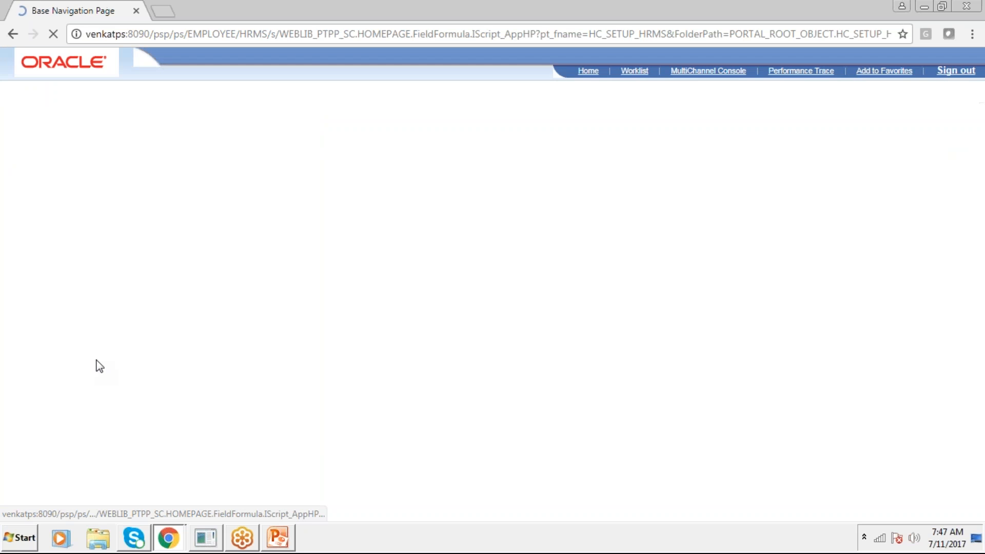
pyautogui.click(87, 235)
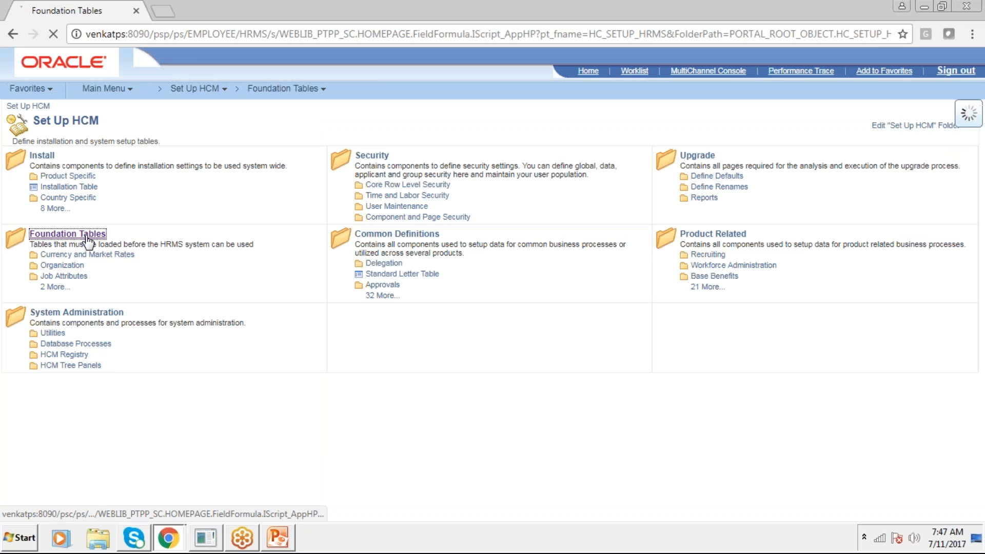
pyautogui.click(382, 155)
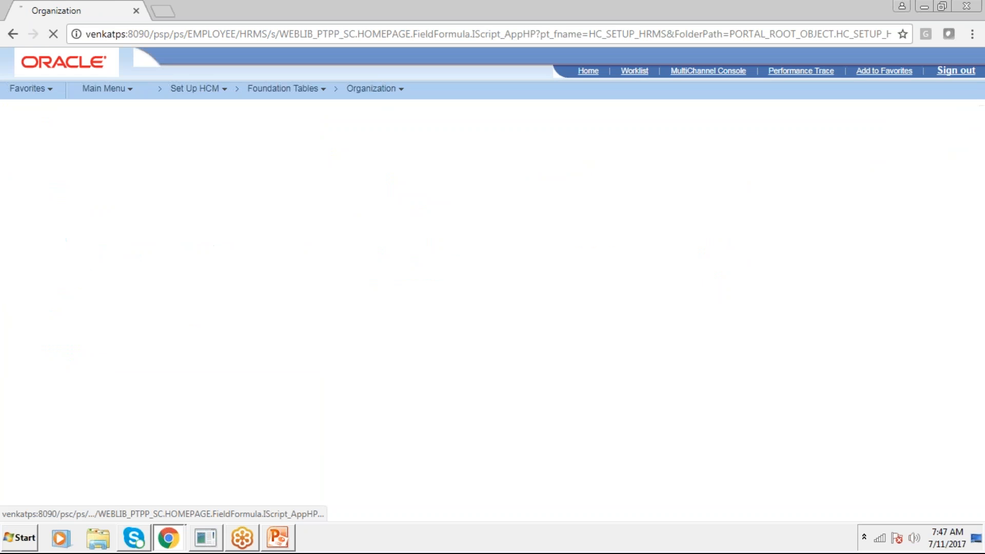
pyautogui.click(62, 280)
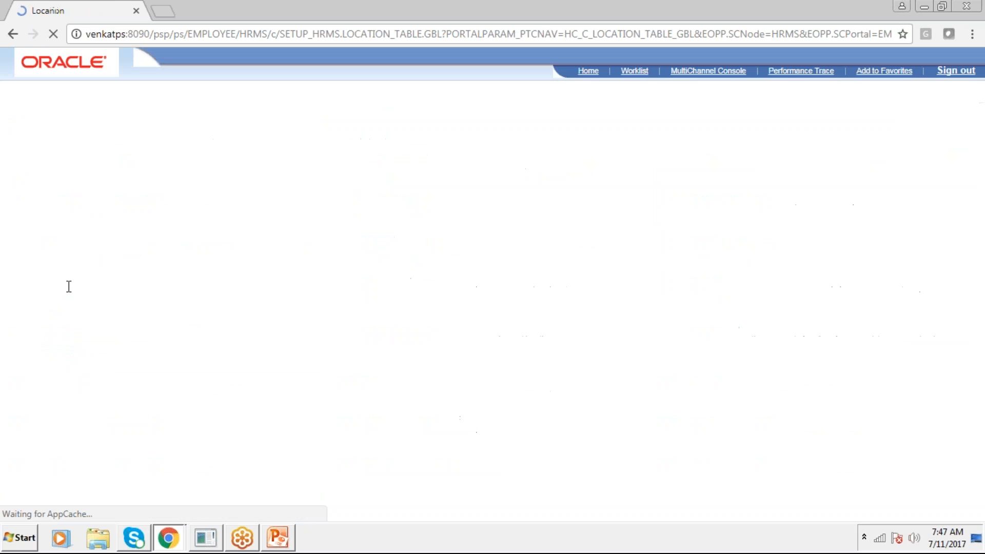
pyautogui.click(30, 363)
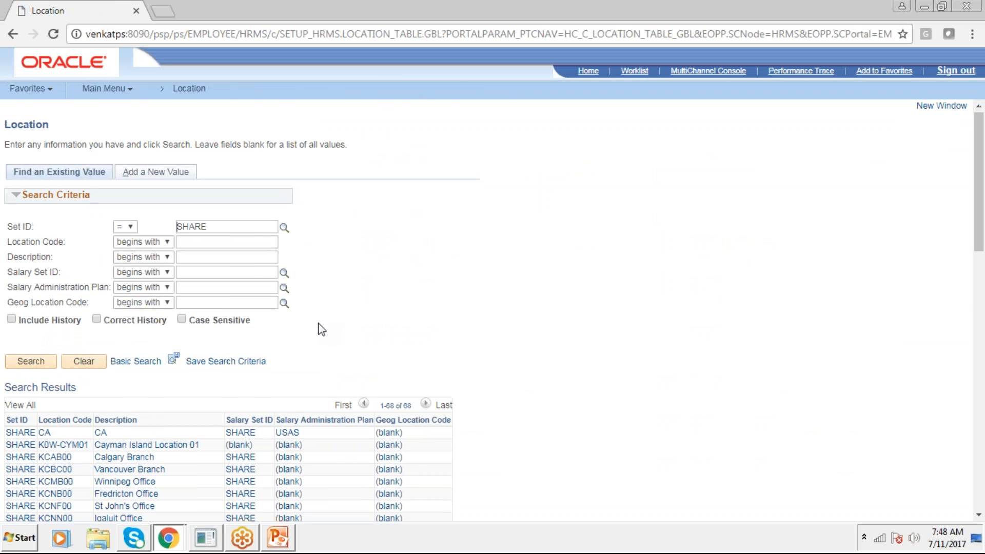
# Look through the location search results and open the form for adding a new location value
pyautogui.scroll(-8, 322, 329)
pyautogui.scroll(-7, 322, 329)
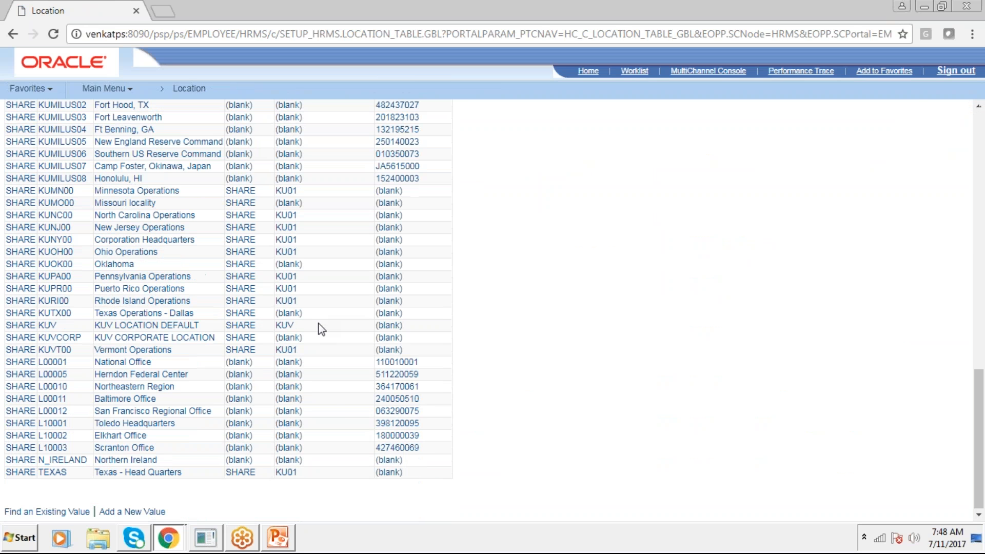
pyautogui.scroll(15, 322, 329)
pyautogui.click(139, 177)
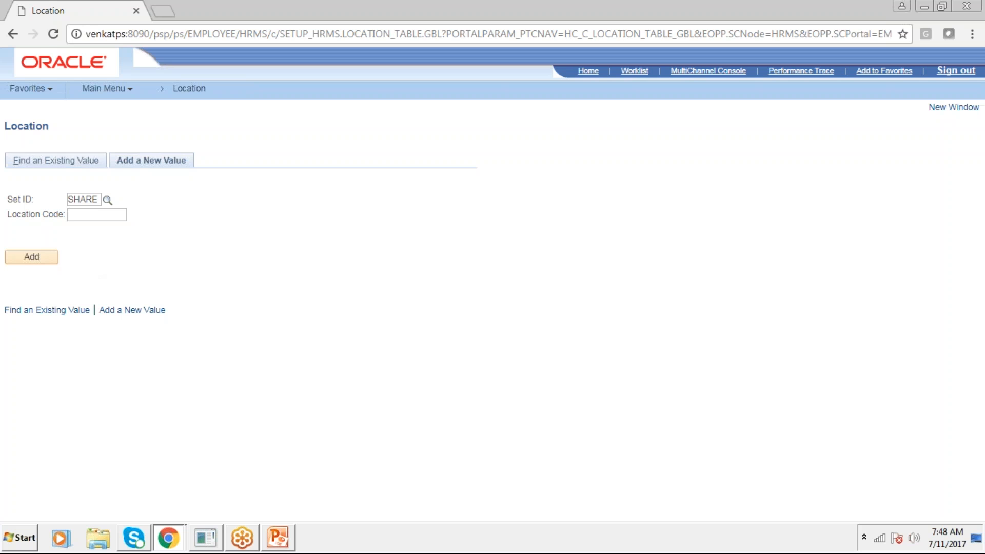
# Return to the Organization folder, open Departments, and list the departments for Set ID SHARE
pyautogui.click(21, 33)
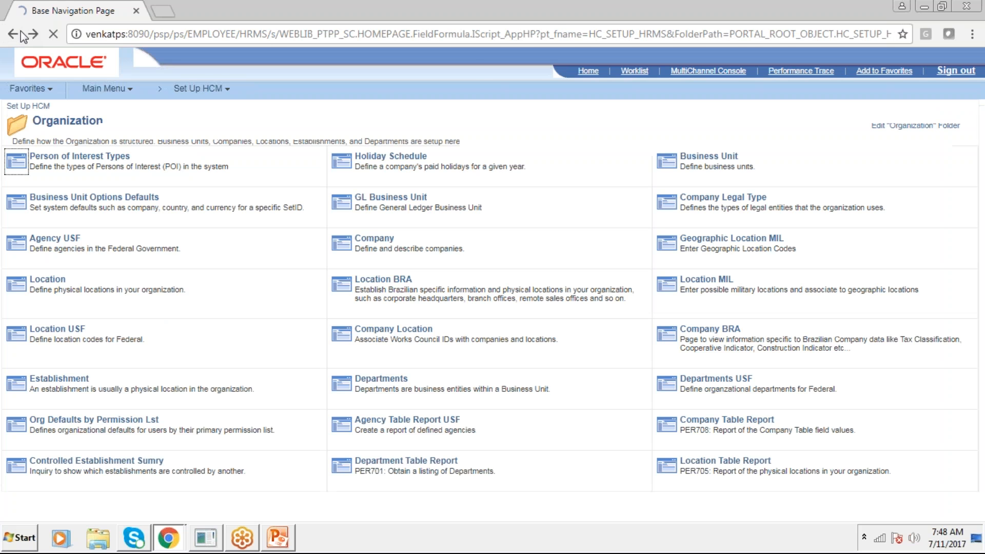
pyautogui.click(381, 378)
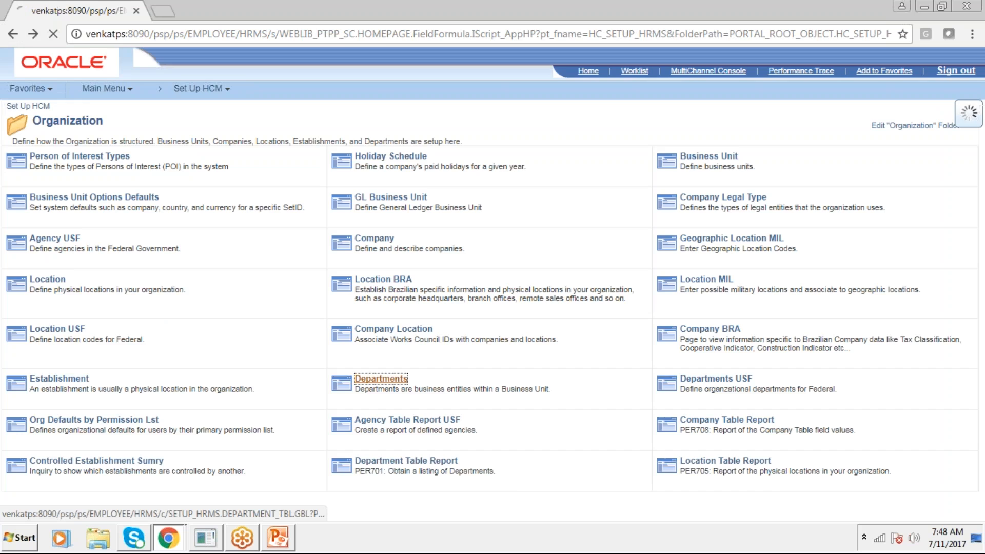
pyautogui.click(31, 392)
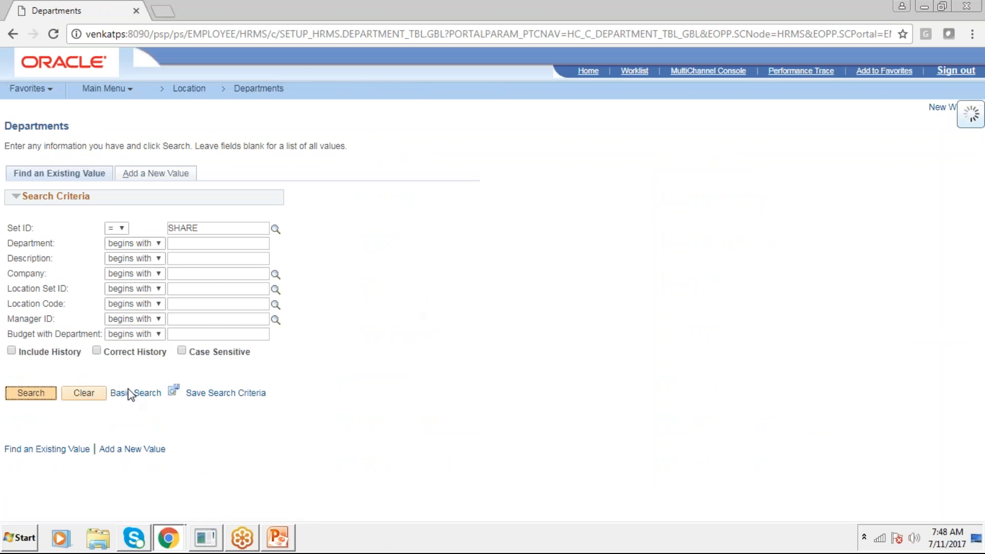
pyautogui.scroll(-2, 285, 330)
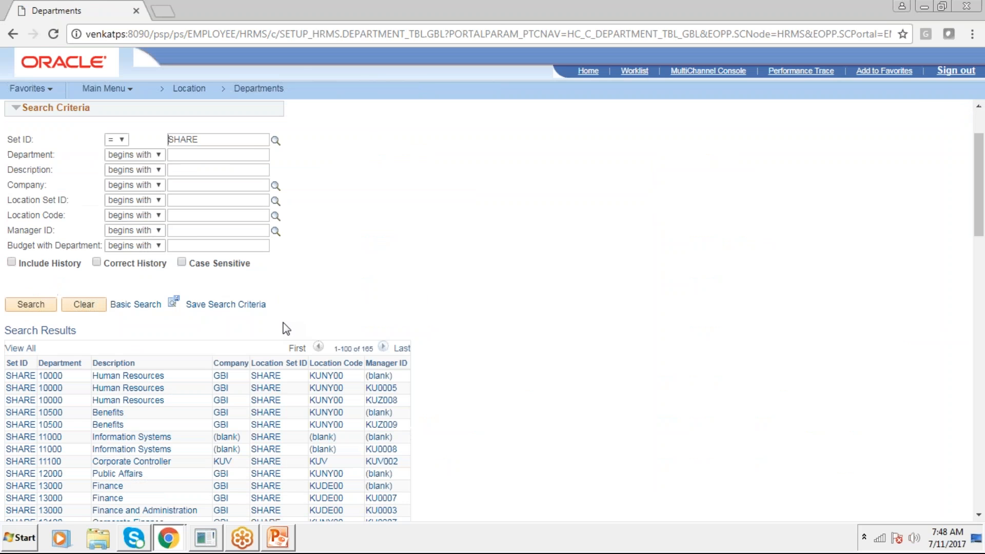
pyautogui.scroll(2, 286, 328)
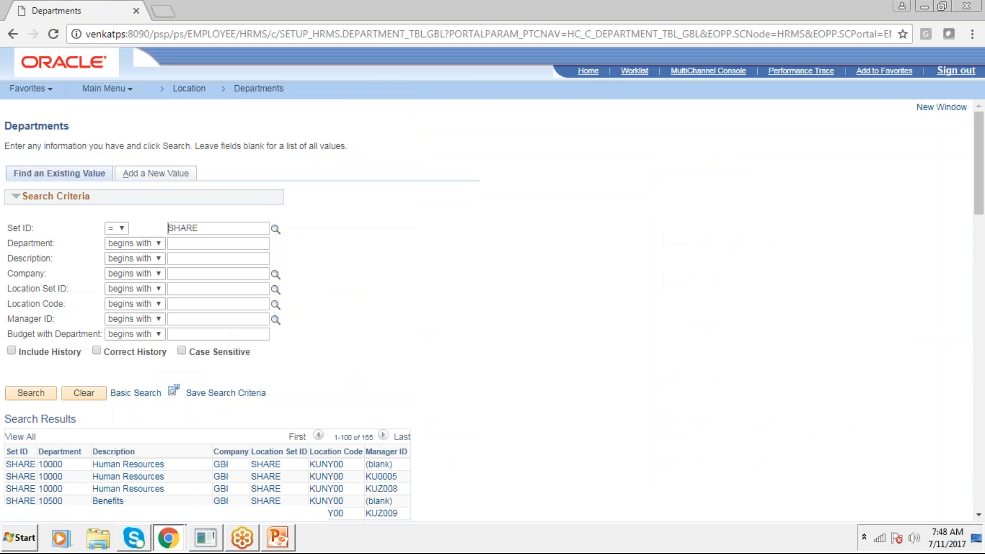
# Return to the classic home menu and open the Add a Person form for a new person under Workforce Administration
pyautogui.click(590, 72)
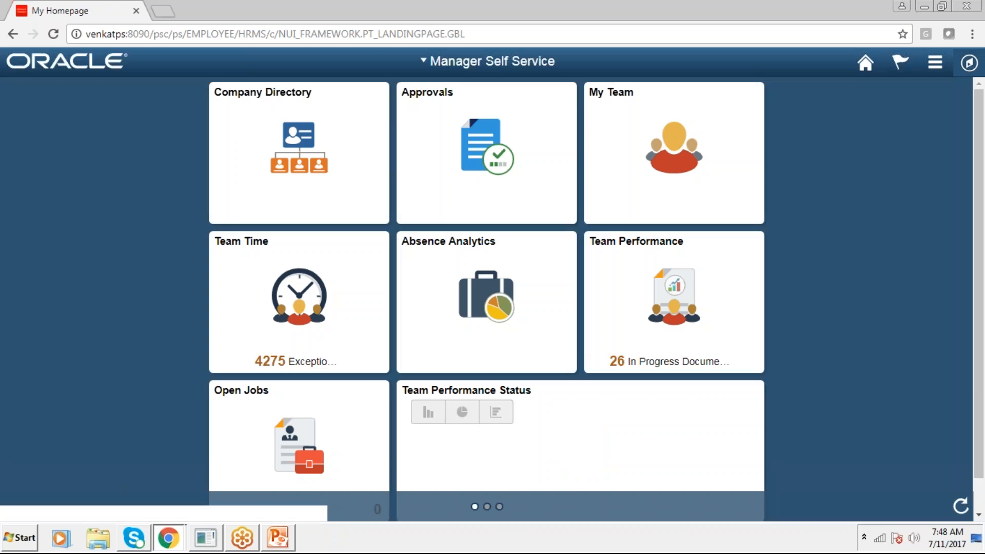
pyautogui.click(969, 63)
pyautogui.click(951, 394)
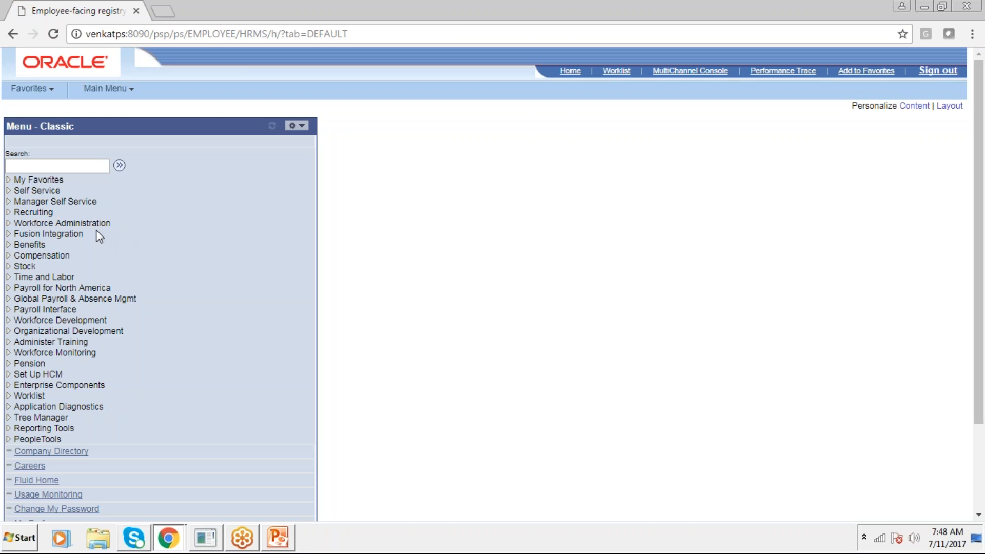
pyautogui.click(98, 224)
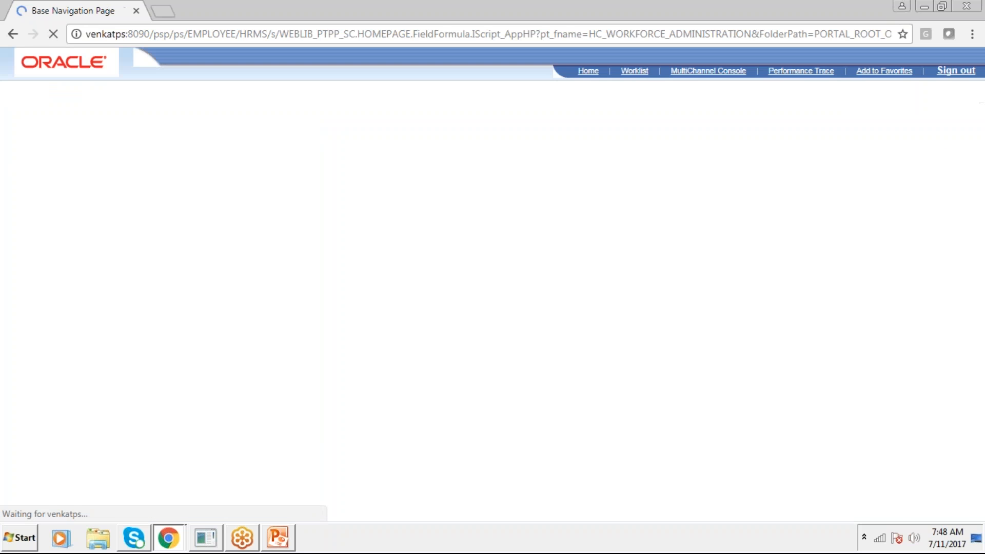
pyautogui.click(715, 176)
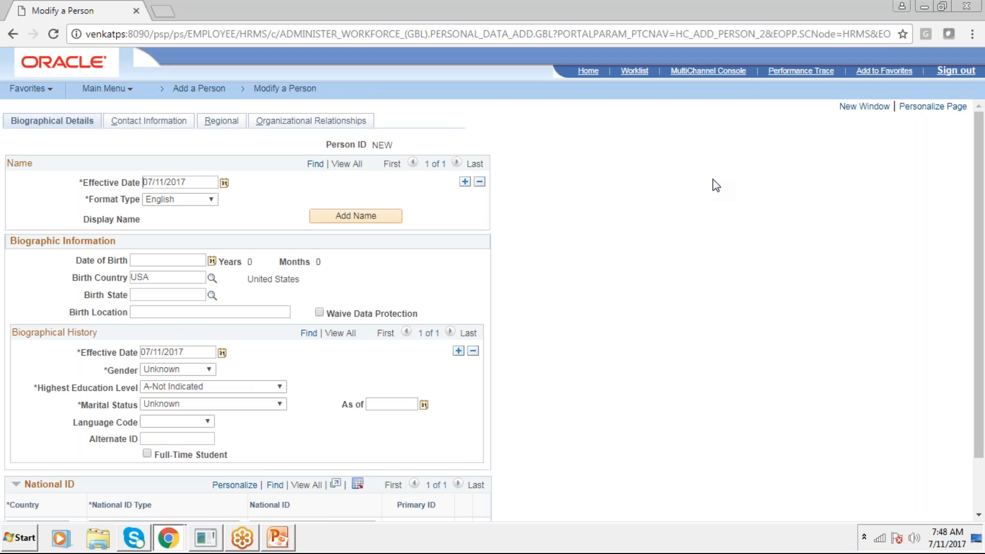
# Examine the Biographical Details page of the new person and highlight the Birth Location label
pyautogui.scroll(-2, 680, 205)
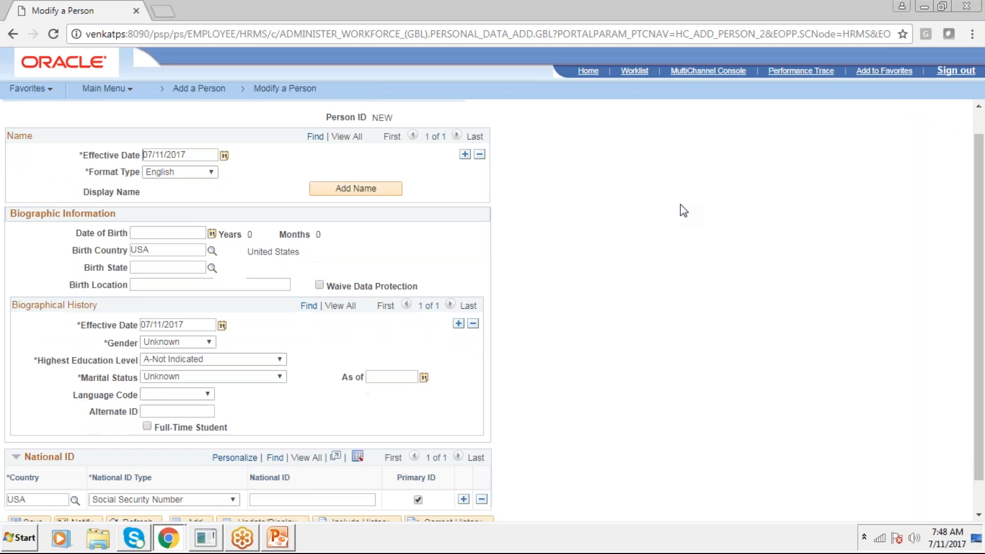
pyautogui.scroll(2, 684, 202)
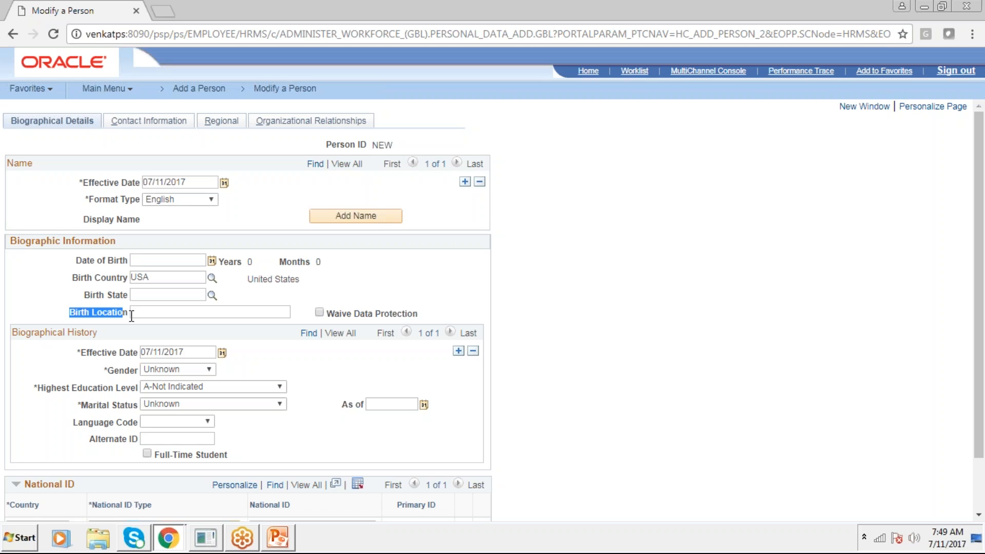
pyautogui.click(62, 316)
pyautogui.moveTo(93, 316); pyautogui.dragTo(128, 316)
# Show the desktop, launch Application Designer, and sign in with the account password
pyautogui.rightClick(371, 537)
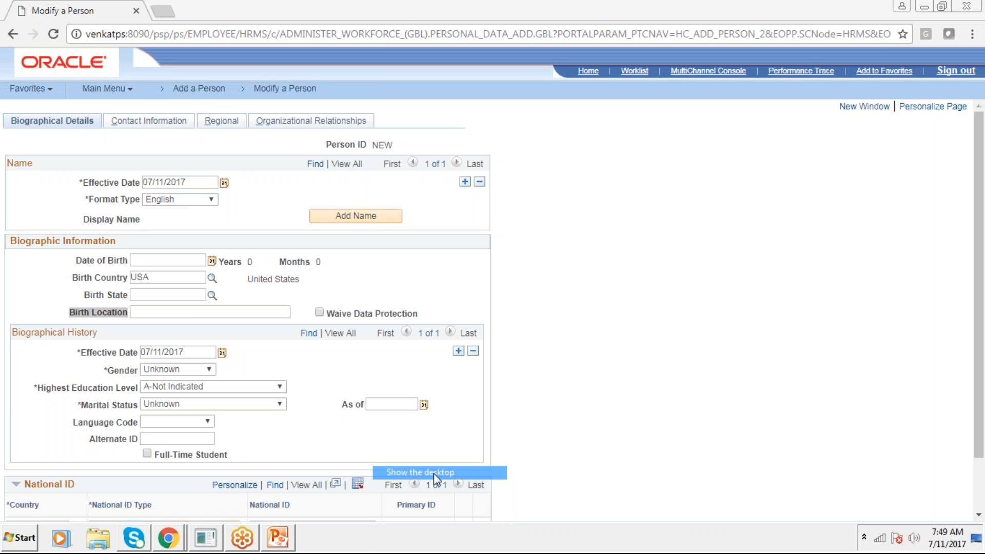
pyautogui.click(433, 472)
pyautogui.click(405, 96)
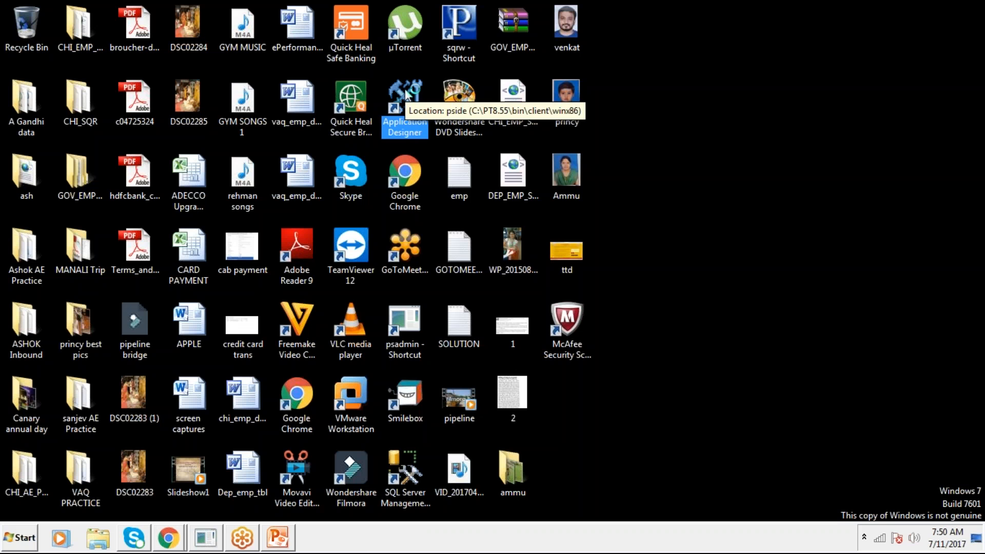
pyautogui.press('Tab')
pyautogui.press('Tab')
pyautogui.write('PS')
pyautogui.click(521, 349)
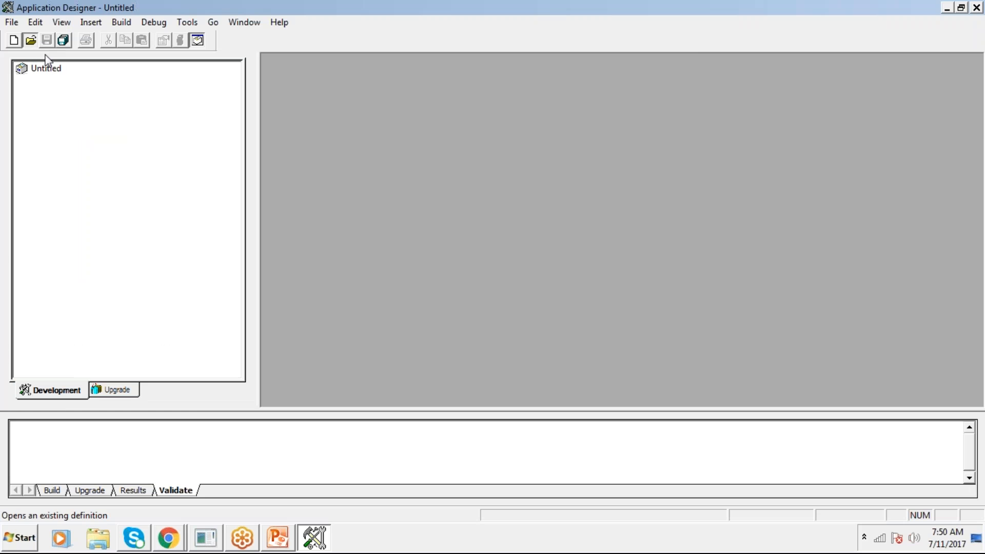
# Search the page definitions for PERSONAL_DATA and open the PERSONAL_DATA1 page
pyautogui.click(30, 40)
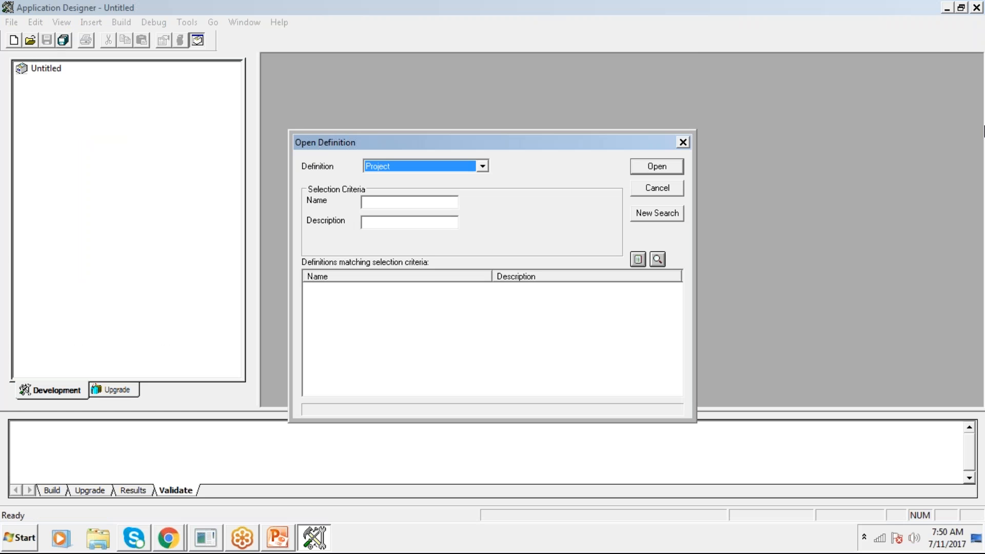
pyautogui.press('p')
pyautogui.press('Tab')
pyautogui.write('PERSONAL_DATA')
pyautogui.press('Return')
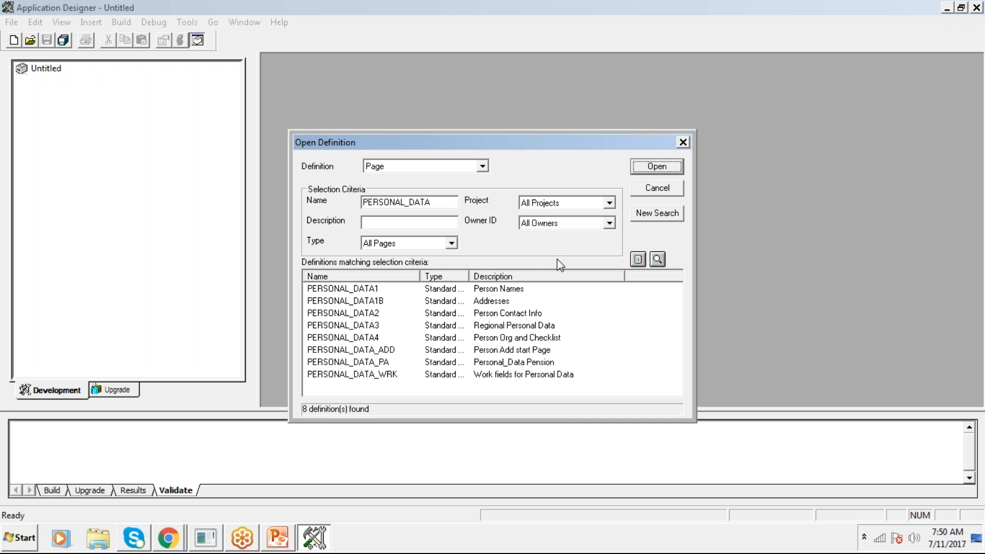
pyautogui.click(540, 290)
pyautogui.press('Return')
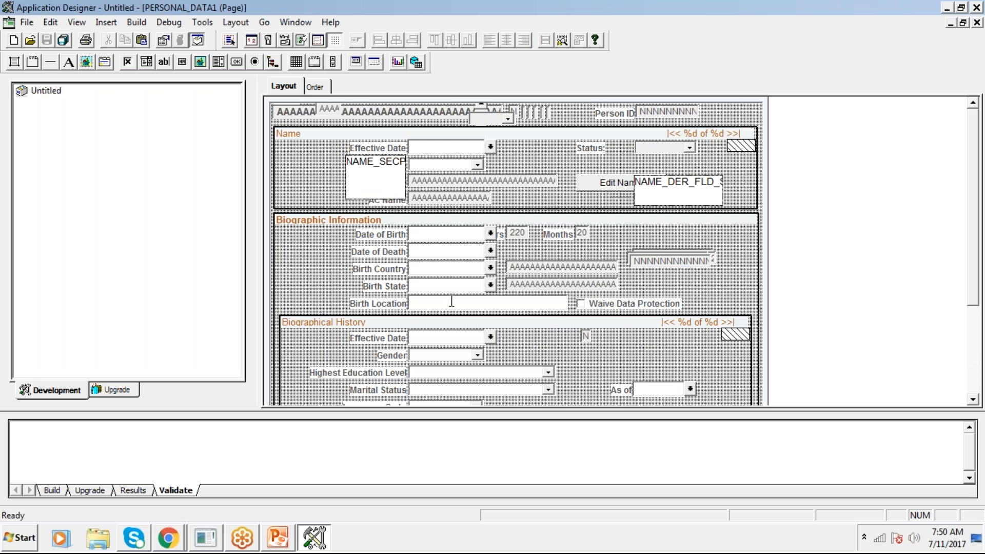
# Select the Birth Location field on the page layout and compare the layout with the Biographical Details page in Chrome
pyautogui.click(451, 301)
pyautogui.hotkey('alt', 'Tab')
pyautogui.hotkey('alt', 'Tab')
pyautogui.hotkey('alt', 'Tab')
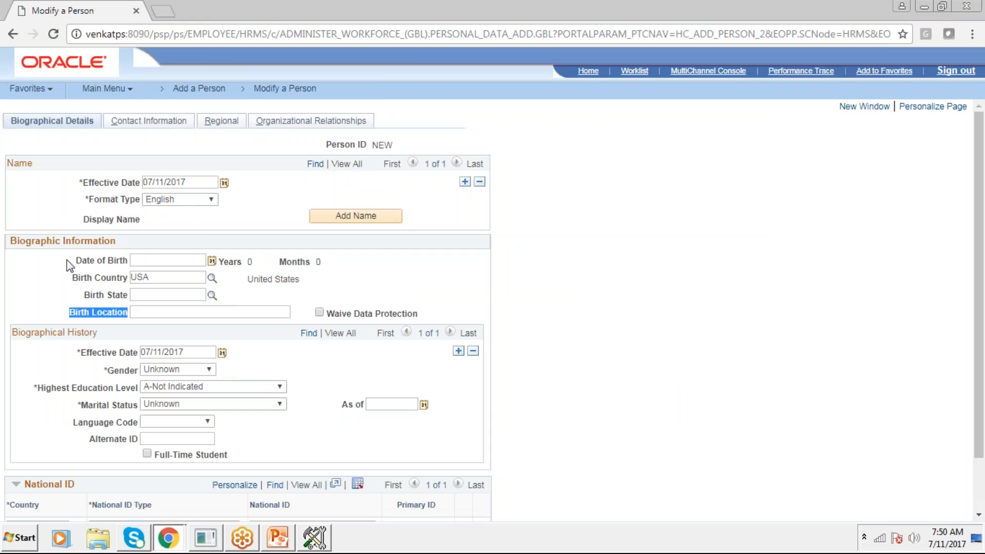
pyautogui.moveTo(58, 332); pyautogui.dragTo(98, 333)
pyautogui.hotkey('alt', 'Tab')
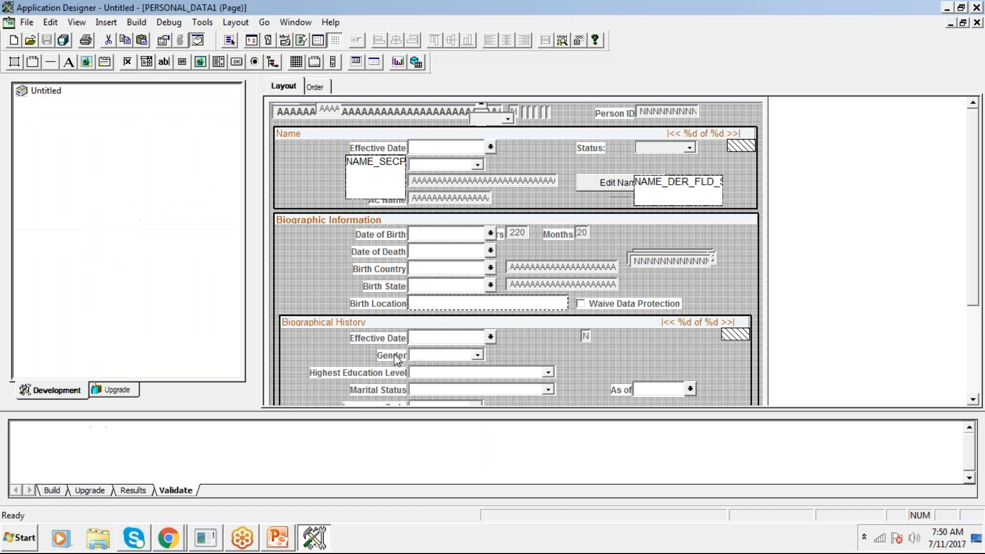
# Make the Birth Location edit box invisible in its use properties and save the PERSONAL_DATA1 page
pyautogui.scroll(-2, 402, 338)
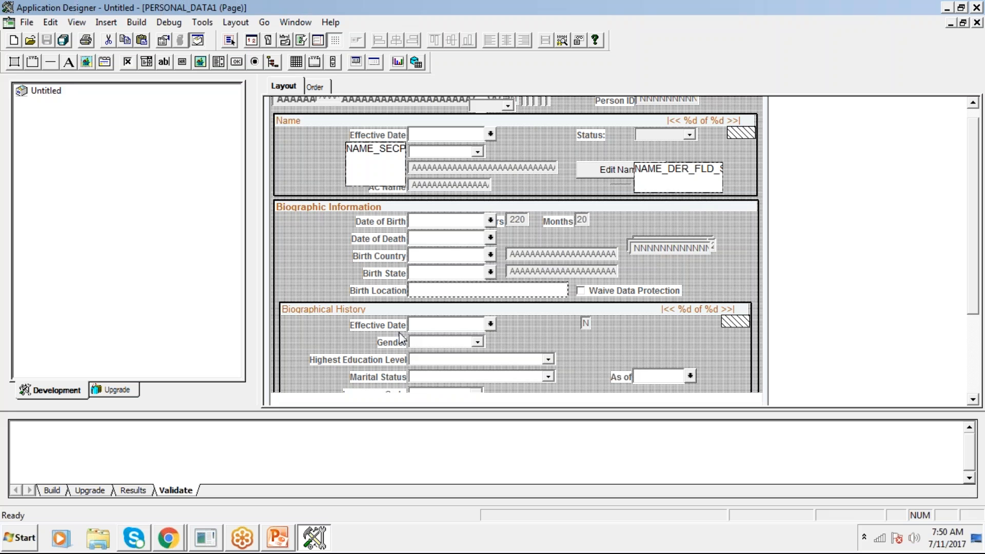
pyautogui.doubleClick(460, 277)
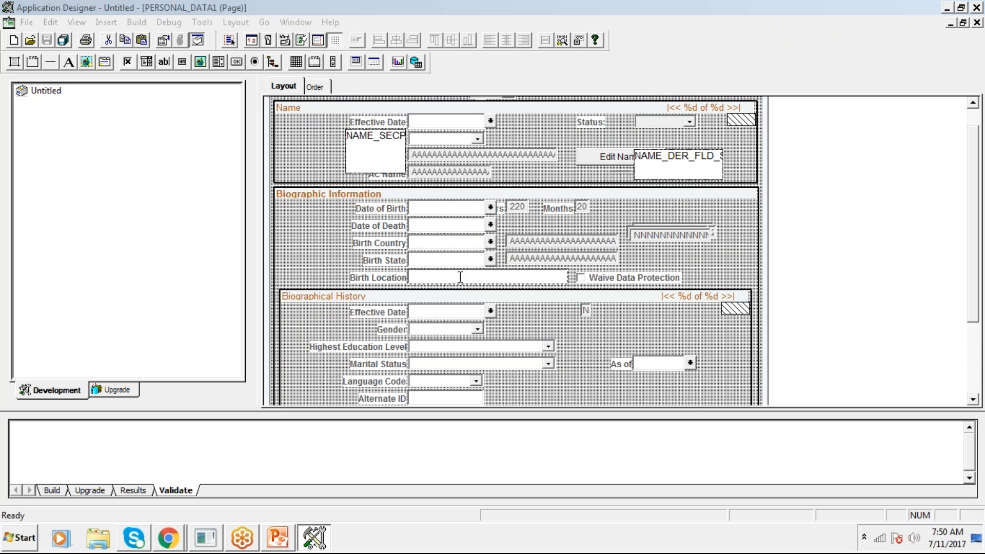
pyautogui.click(378, 72)
pyautogui.click(342, 117)
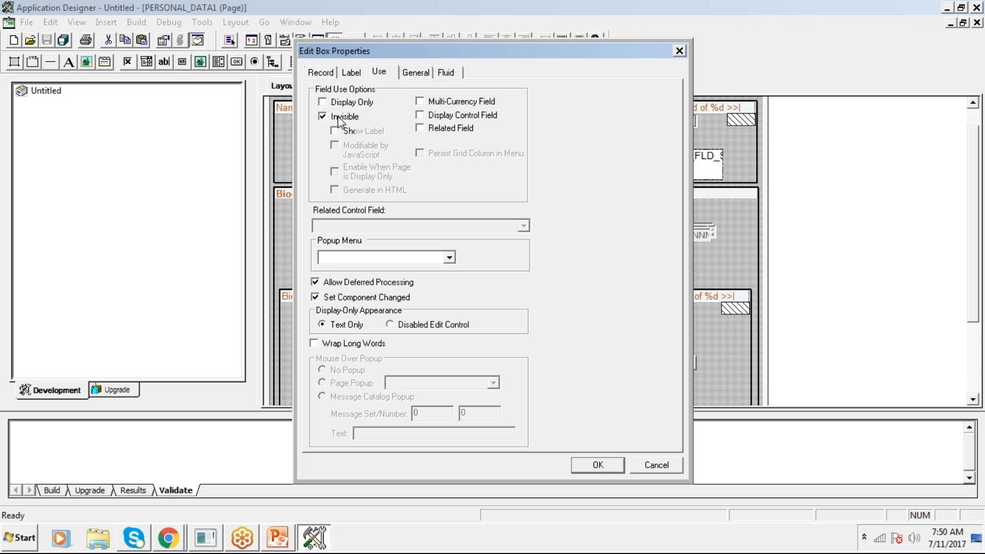
pyautogui.click(598, 464)
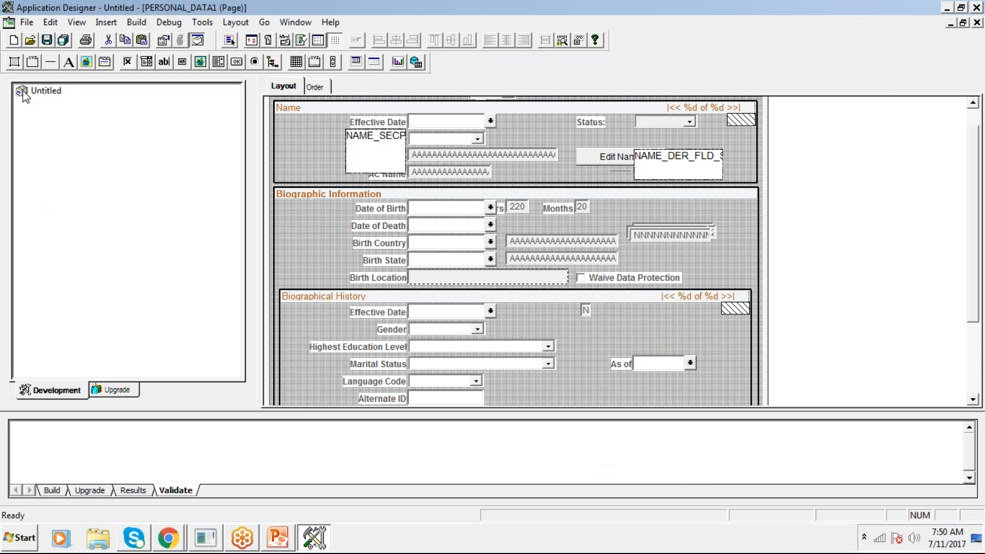
pyautogui.click(46, 40)
pyautogui.press('Return')
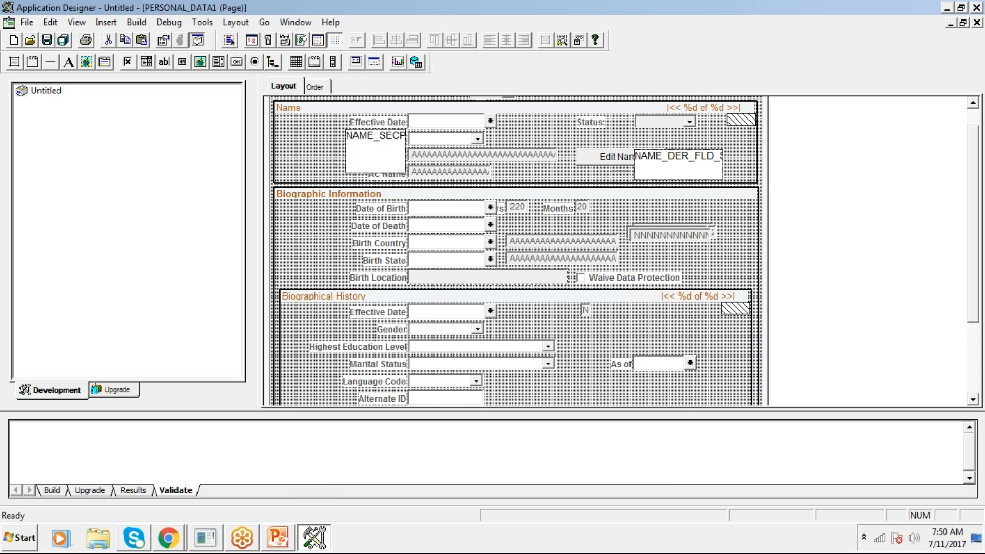
# Switch to the Modify a Person window in Chrome and reopen the Add a Person form to check the Birth Location field
pyautogui.click(177, 545)
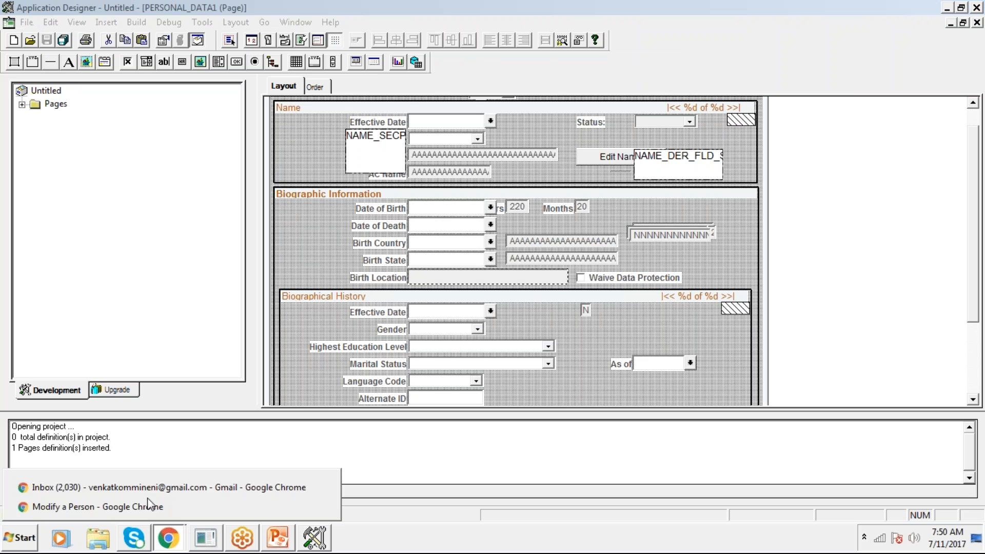
pyautogui.click(142, 504)
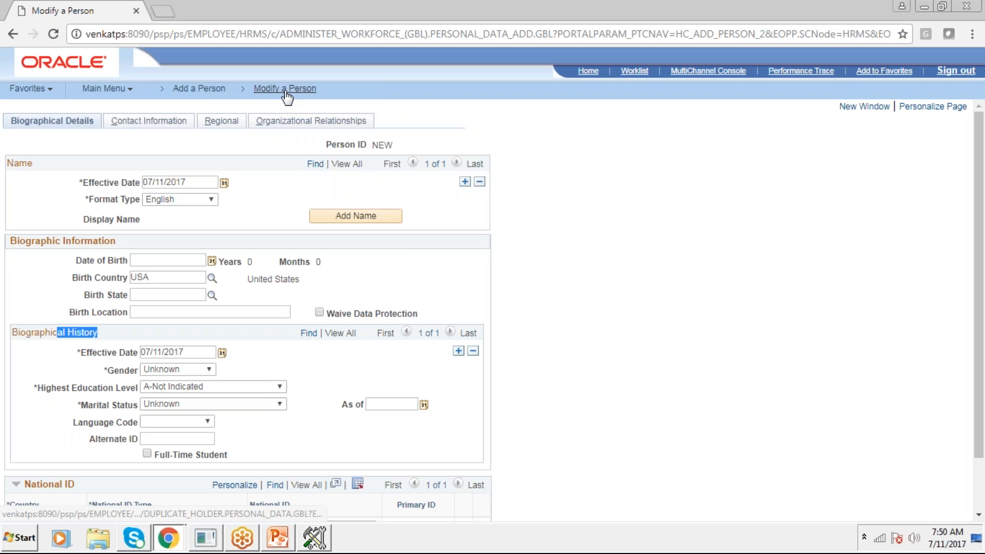
pyautogui.click(198, 90)
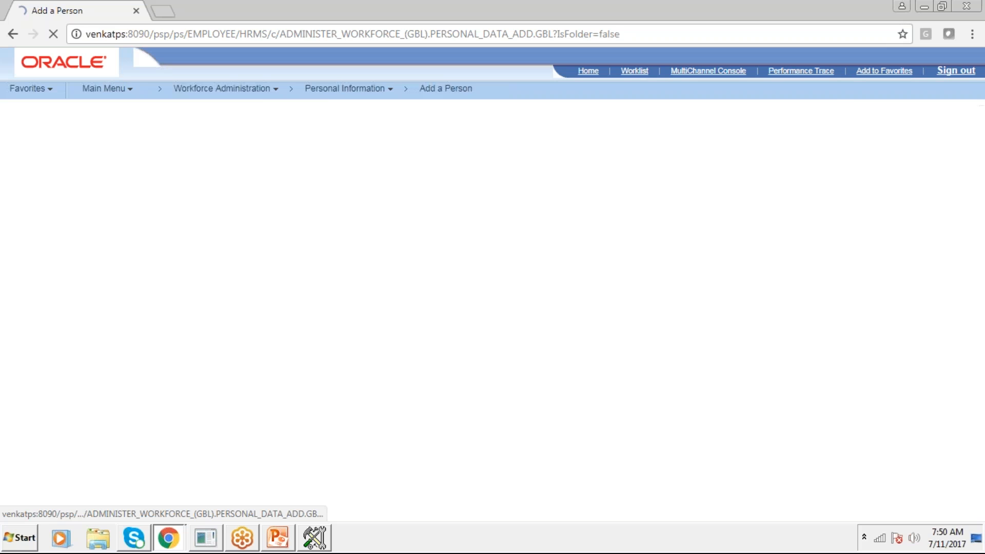
pyautogui.click(149, 183)
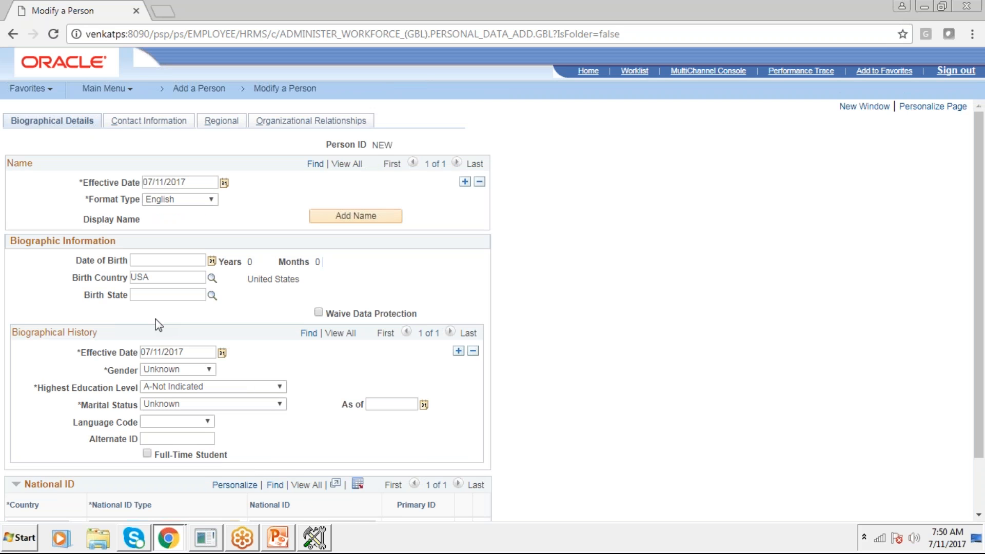
# Switch to Application Designer, make the Birth Location edit box visible in its use properties and save the PERSONAL_DATA1 page
pyautogui.click(323, 543)
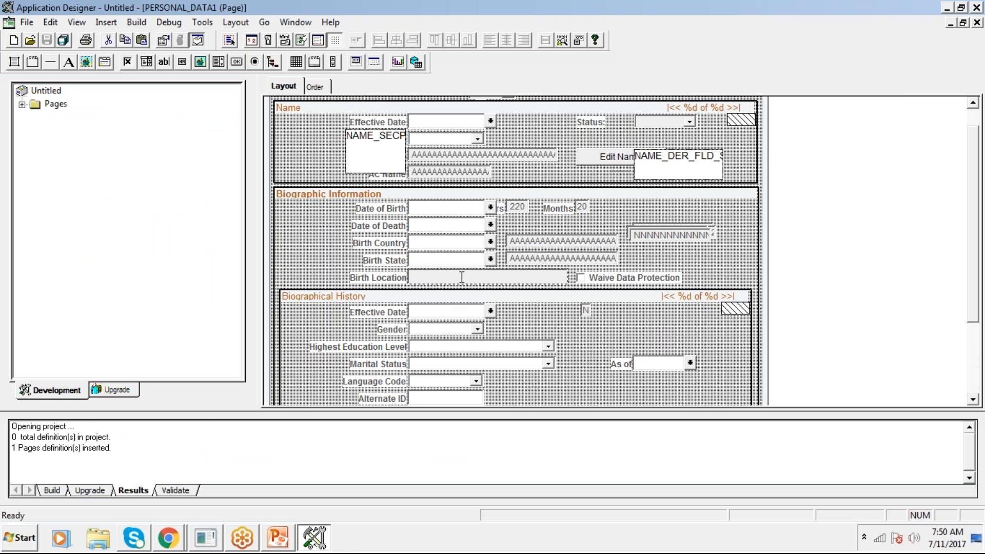
pyautogui.hotkey('alt', 'Tab')
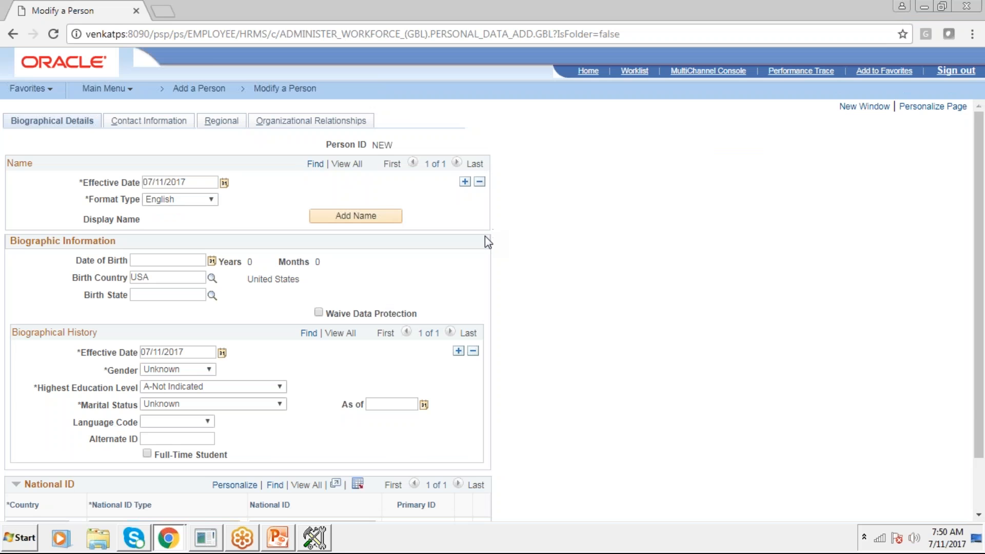
pyautogui.hotkey('alt', 'Tab')
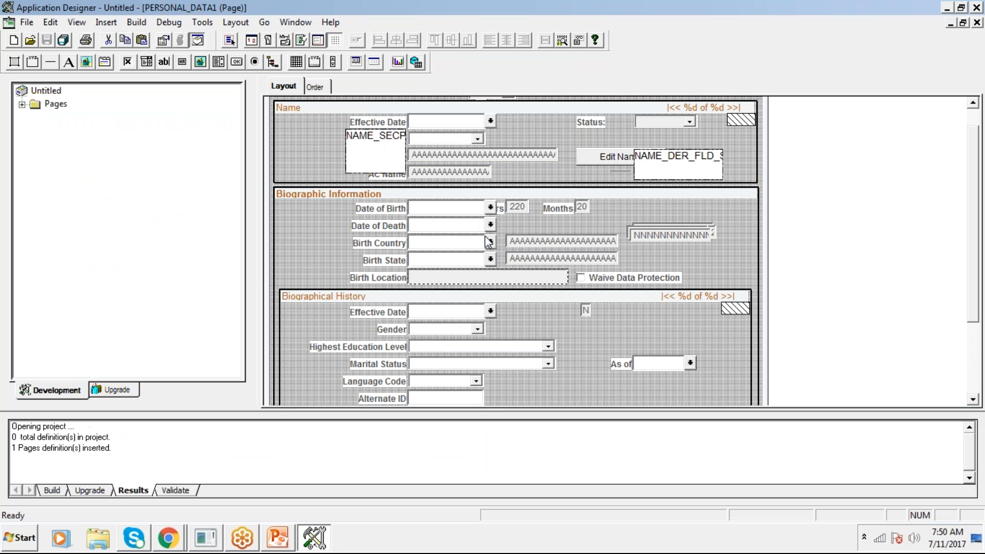
pyautogui.doubleClick(477, 277)
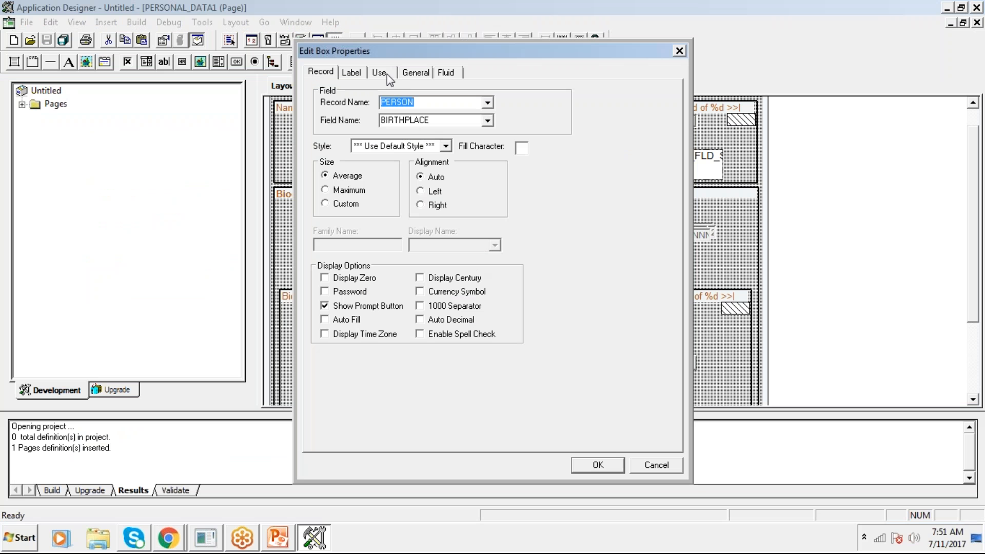
pyautogui.click(381, 75)
pyautogui.click(341, 117)
pyautogui.click(588, 464)
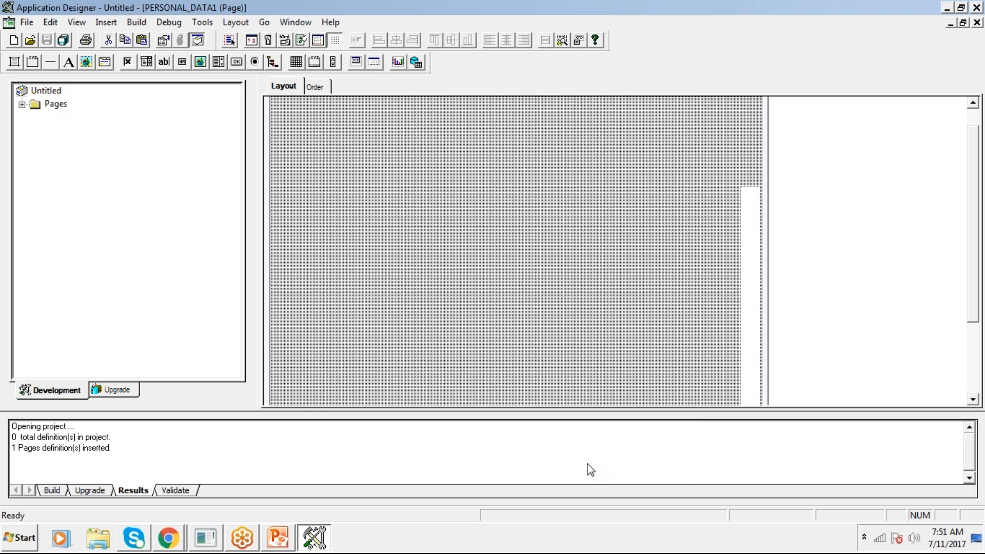
pyautogui.click(46, 40)
pyautogui.click(468, 308)
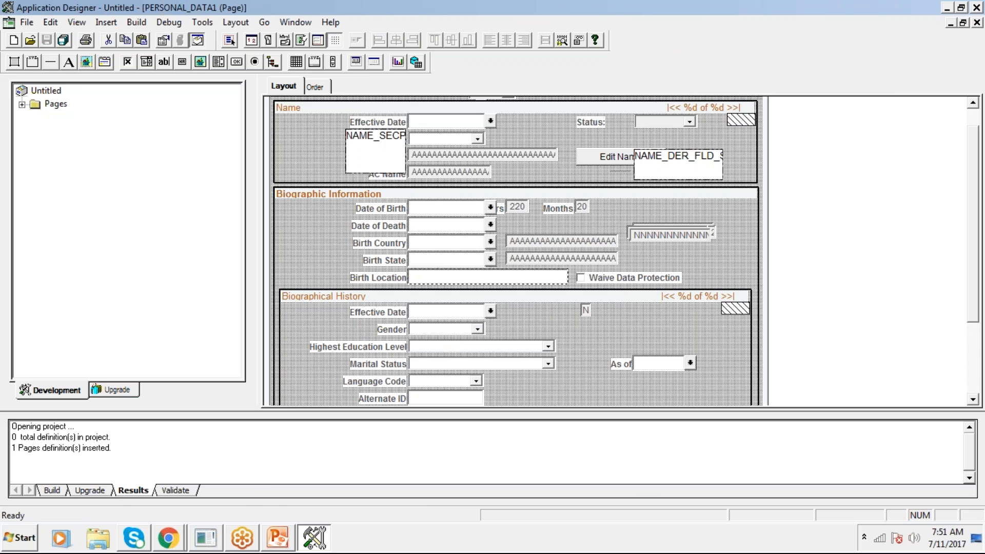
# Return to Chrome and reload the new person form from Add a Person to check the Birth Location field
pyautogui.hotkey('alt', 'Tab')
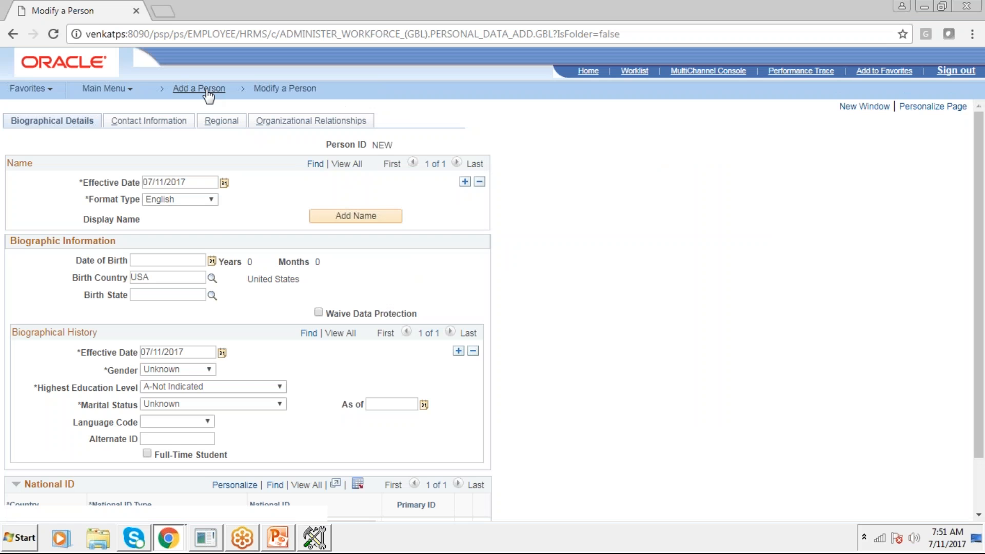
pyautogui.click(208, 91)
pyautogui.click(144, 184)
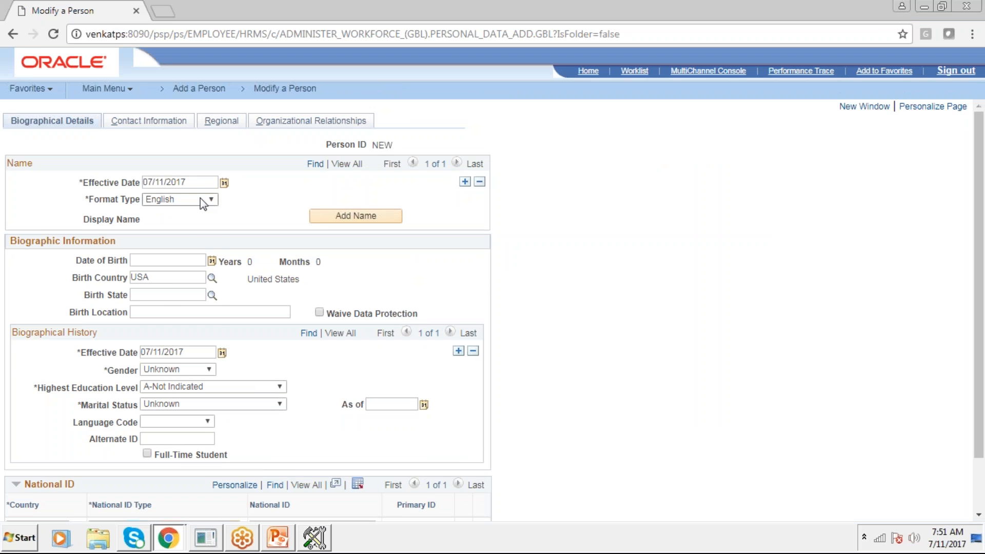
# Examine the choices offered by the Format Type, Birth Country and Date of Birth fields without changing them
pyautogui.click(204, 201)
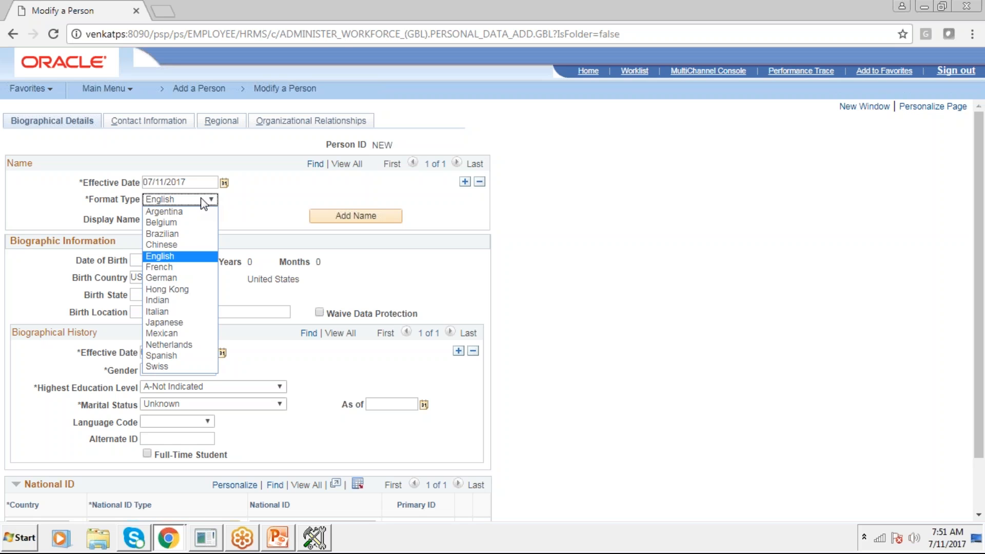
pyautogui.click(204, 203)
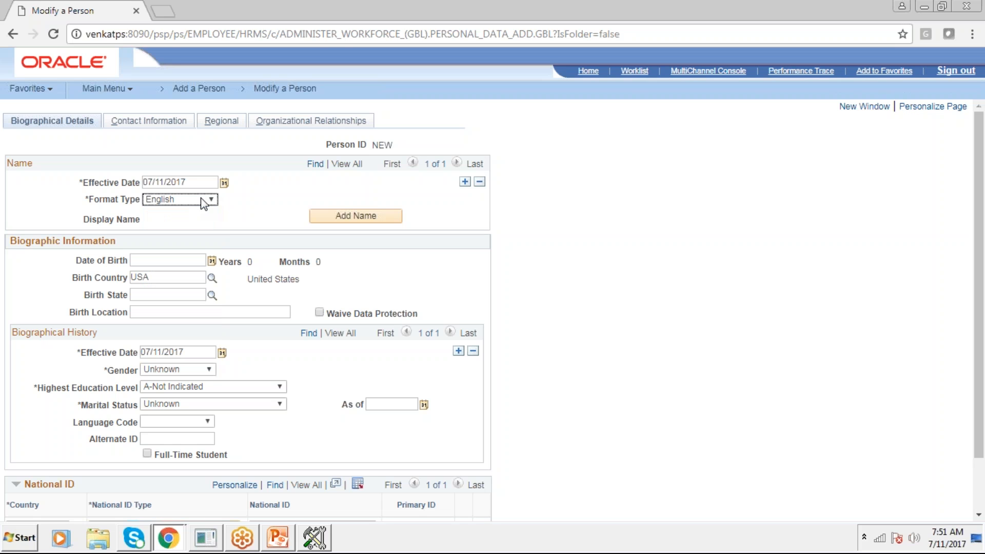
pyautogui.click(212, 280)
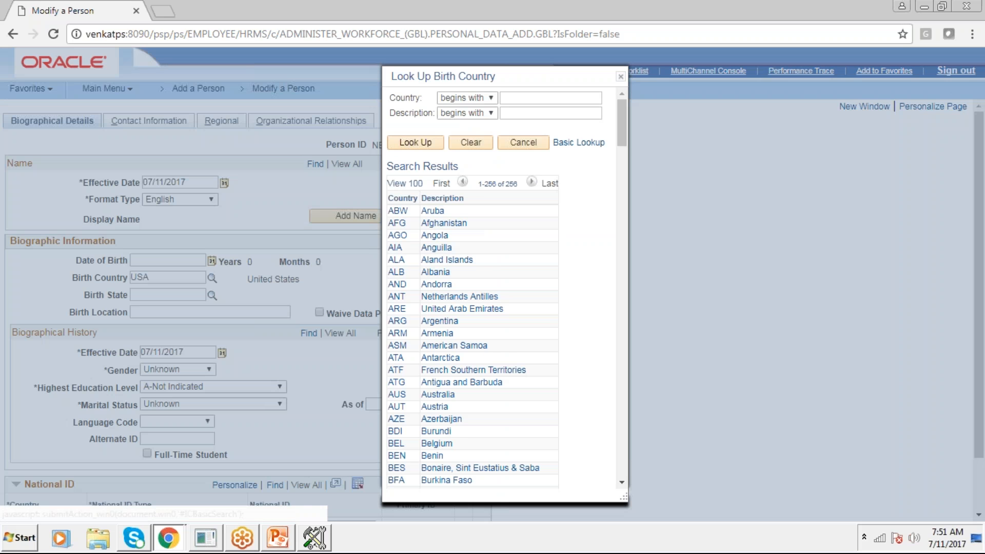
pyautogui.moveTo(623, 134); pyautogui.dragTo(628, 473)
pyautogui.click(622, 77)
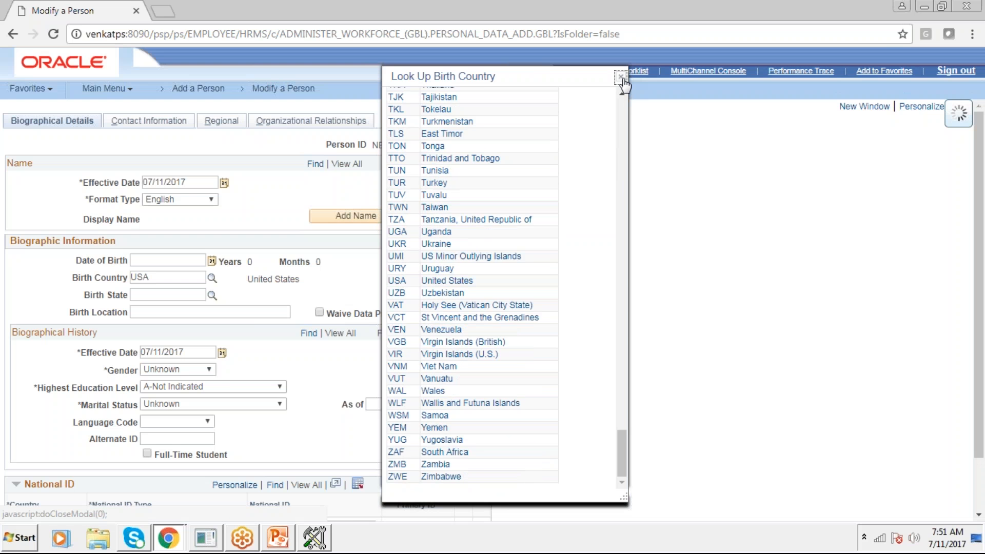
pyautogui.click(212, 260)
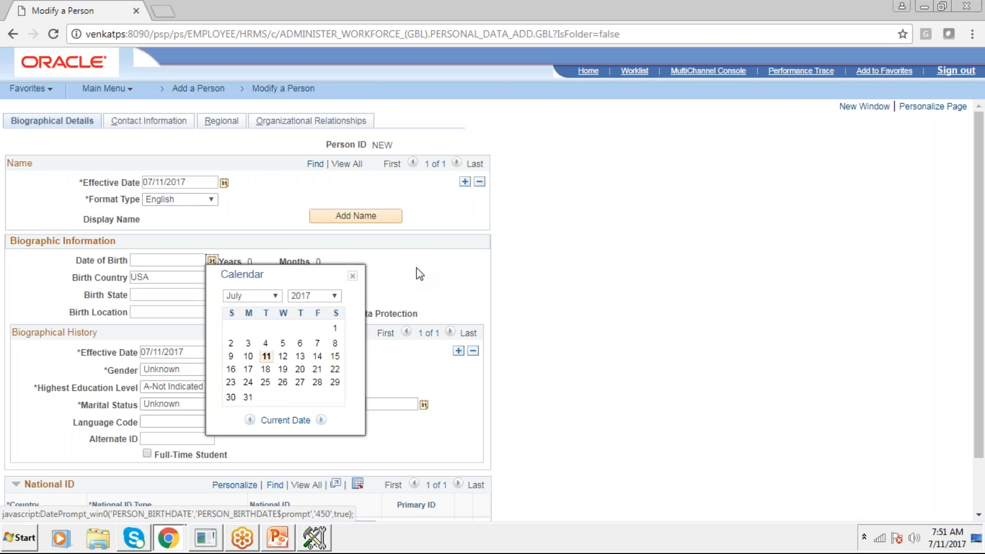
pyautogui.click(353, 276)
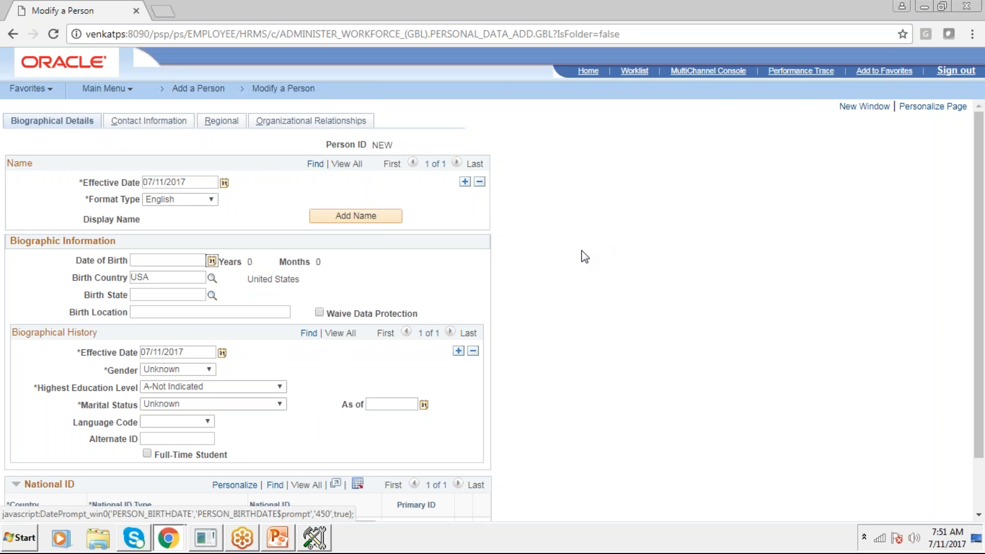
# Switch to the PEOPLESOFT presentation in PowerPoint and review the PeopleTools (Technical) slide
pyautogui.click(284, 548)
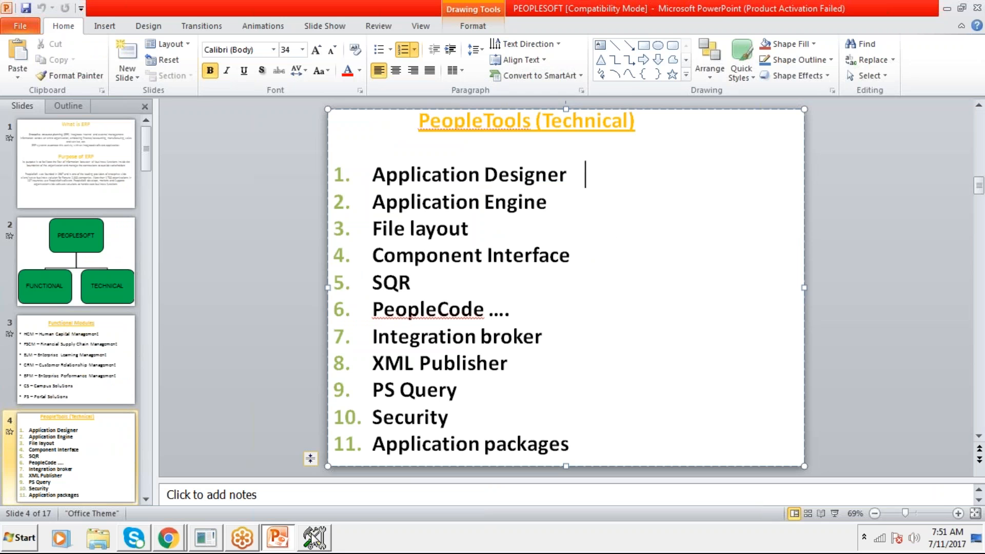
pyautogui.moveTo(282, 537)
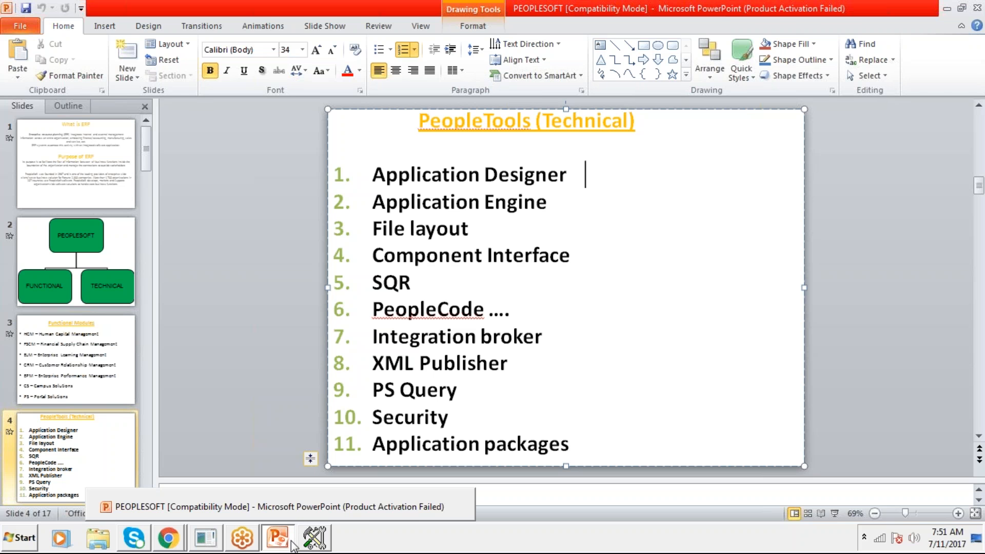
pyautogui.click(292, 540)
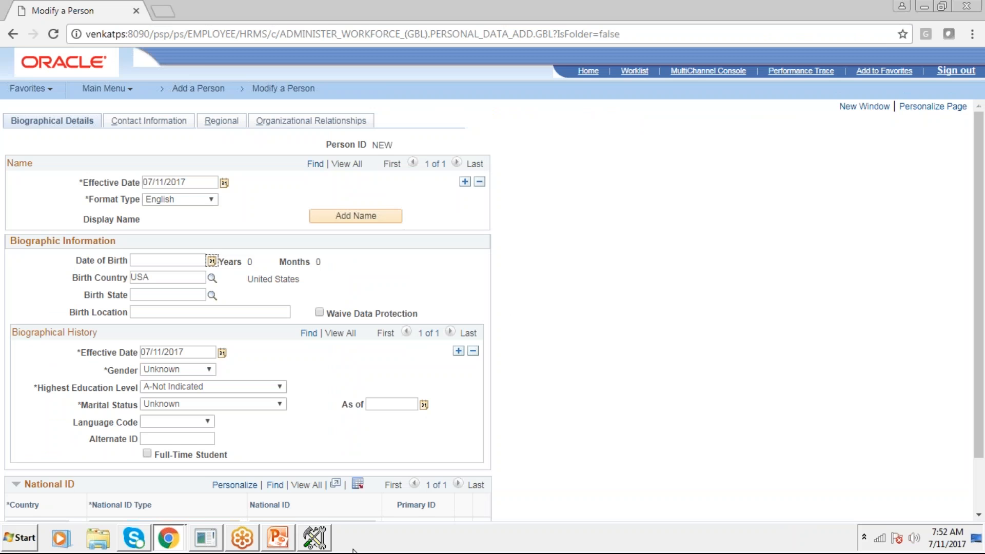
pyautogui.click(279, 548)
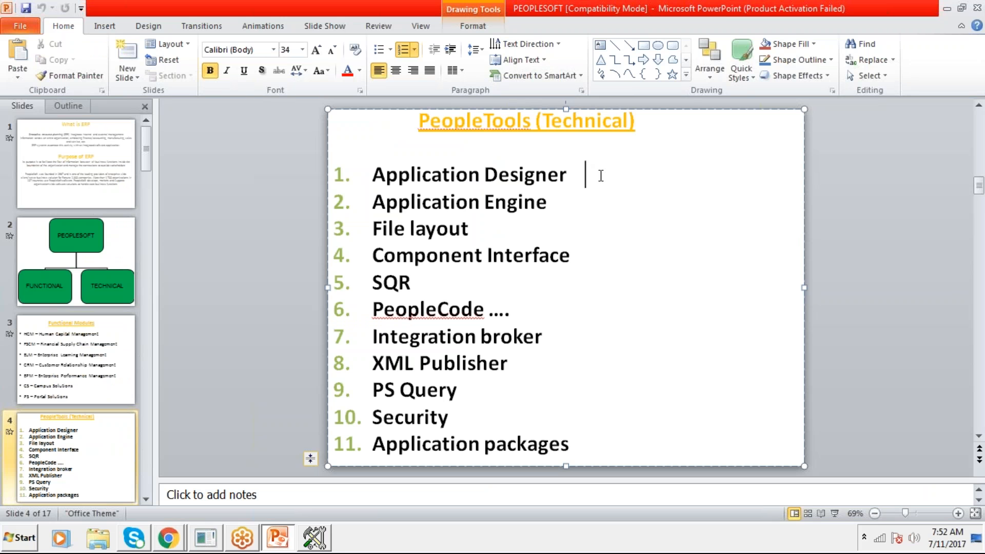